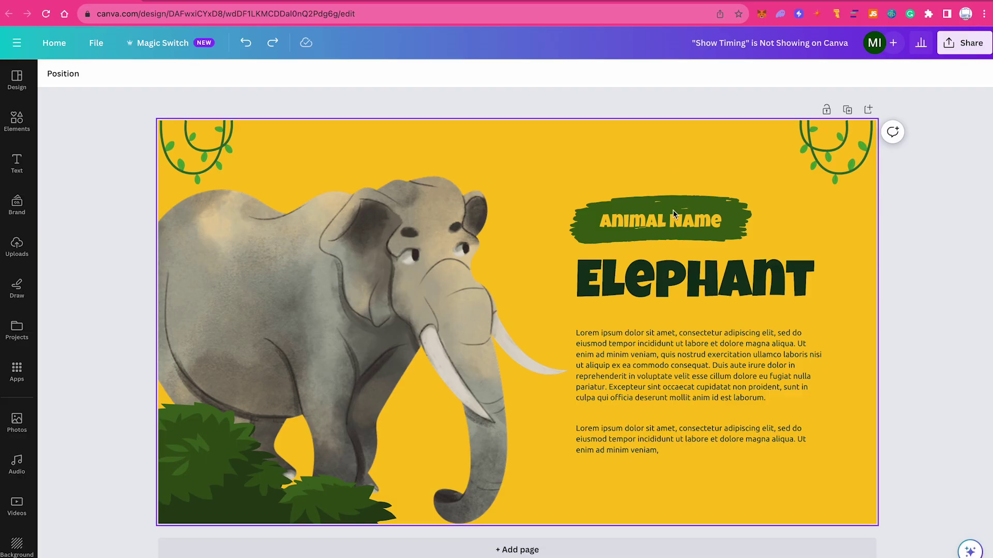
- Check the ELEPHANT title text's options, then return to the Canva home page
right_click(679, 268)
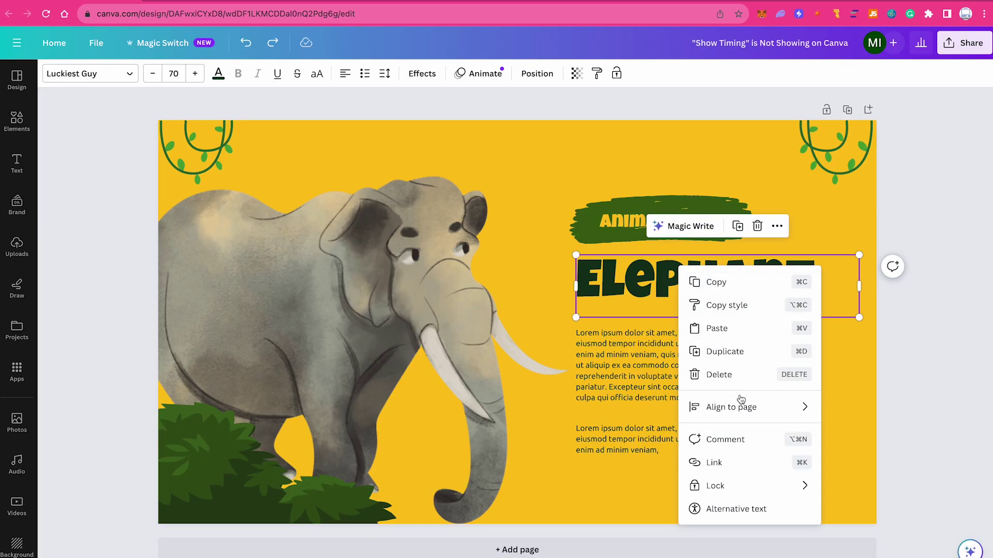
left_click(737, 306)
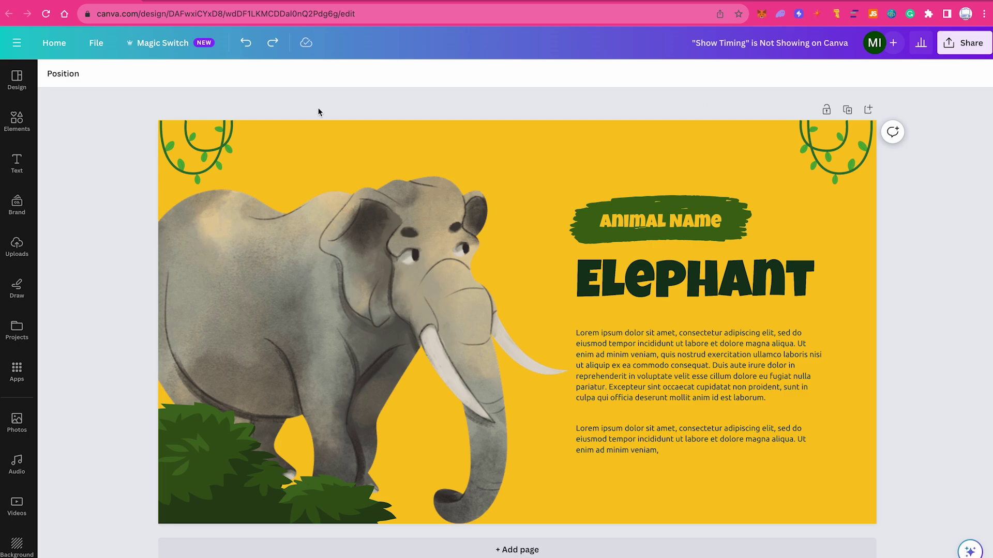
left_click(52, 42)
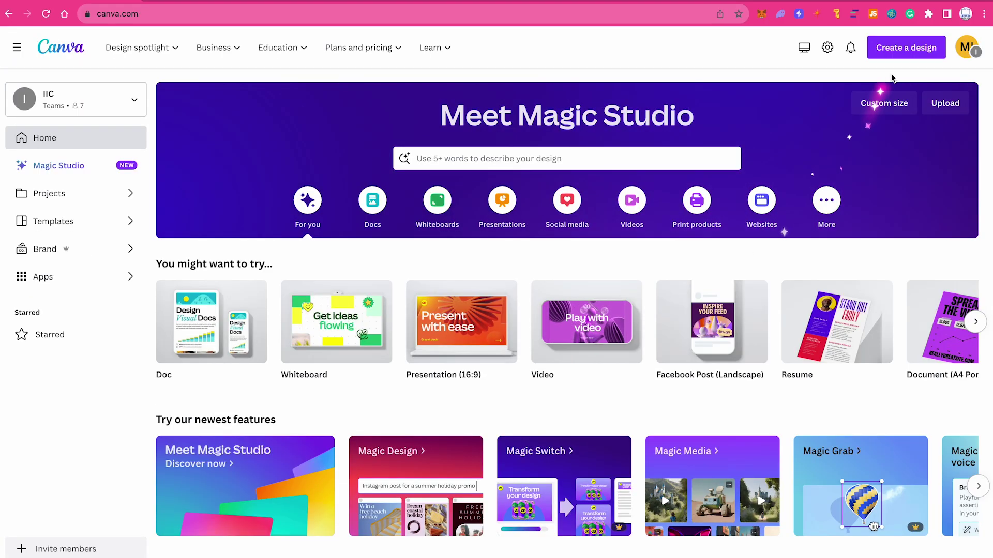
left_click(906, 52)
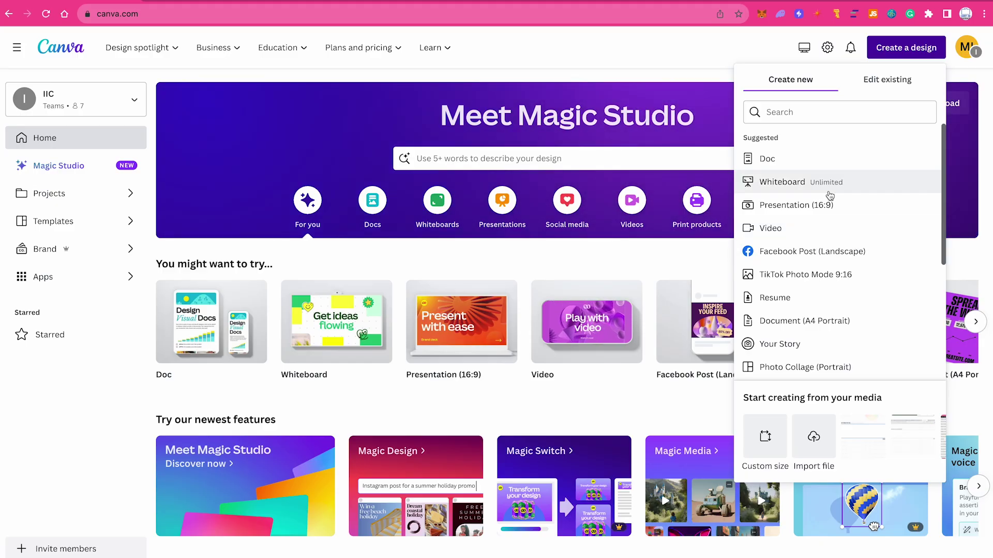
- Search the design types for 'video' and create a blank Video design
left_click(799, 110)
type("mobile video")
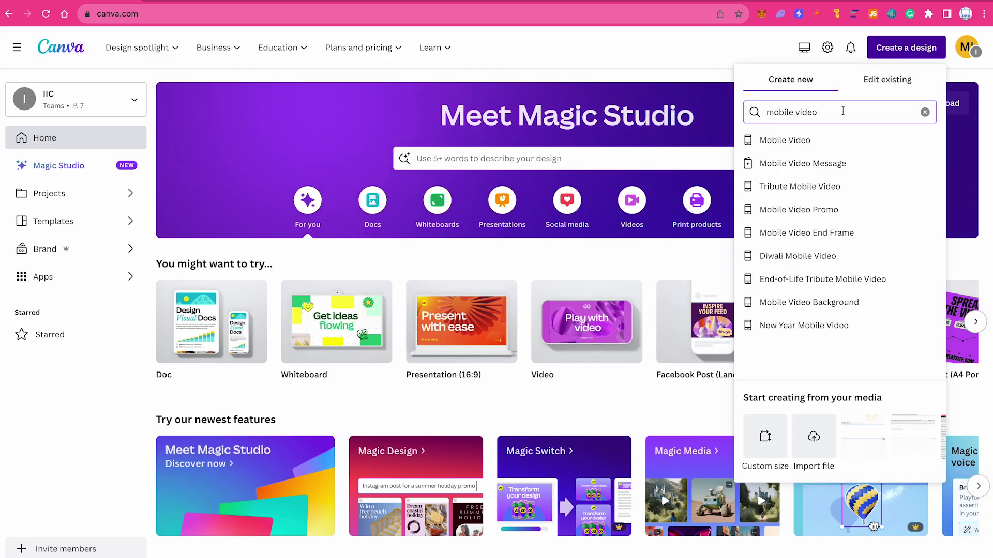
key("BackSpace")
key("BackSpace")
key("BackSpace")
key("BackSpace")
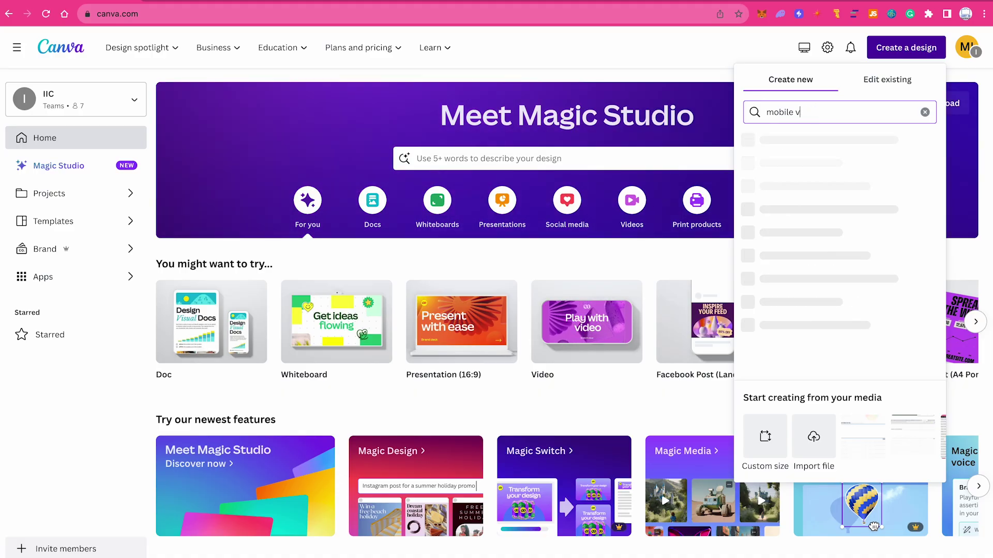
key("BackSpace")
key("BackSpace")
key("BackSpace")
key("BackSpace")
key("BackSpace")
key("BackSpace")
key("BackSpace")
key("BackSpace")
type("video")
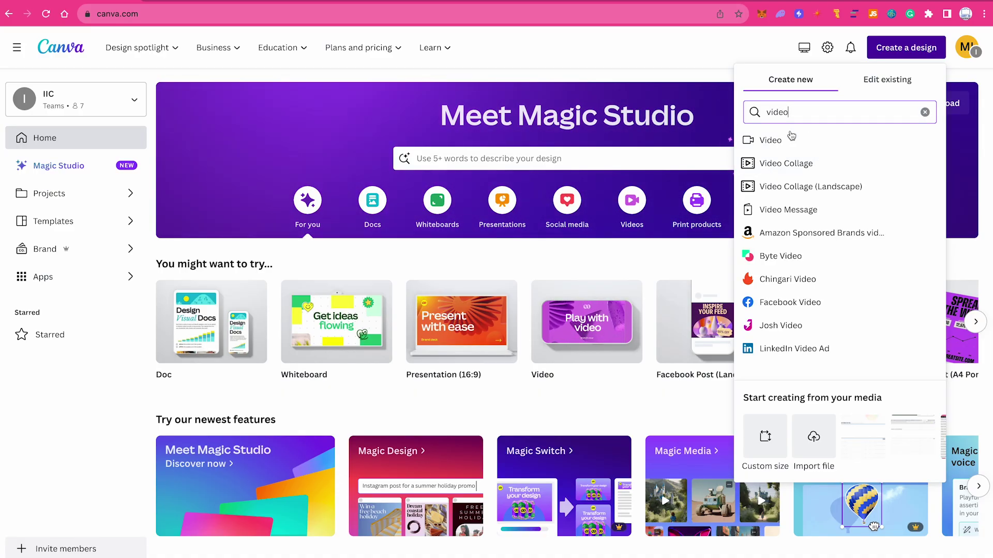
left_click(790, 139)
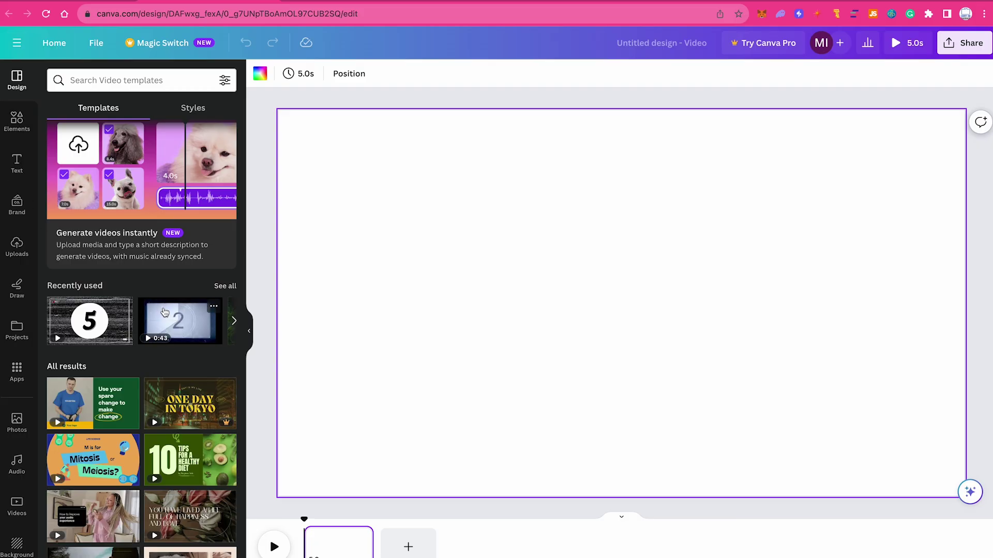
- Apply the 10 Tips for a Healthy Diet template and show timing for its big 10 text
scroll(201, 330, "down", 3)
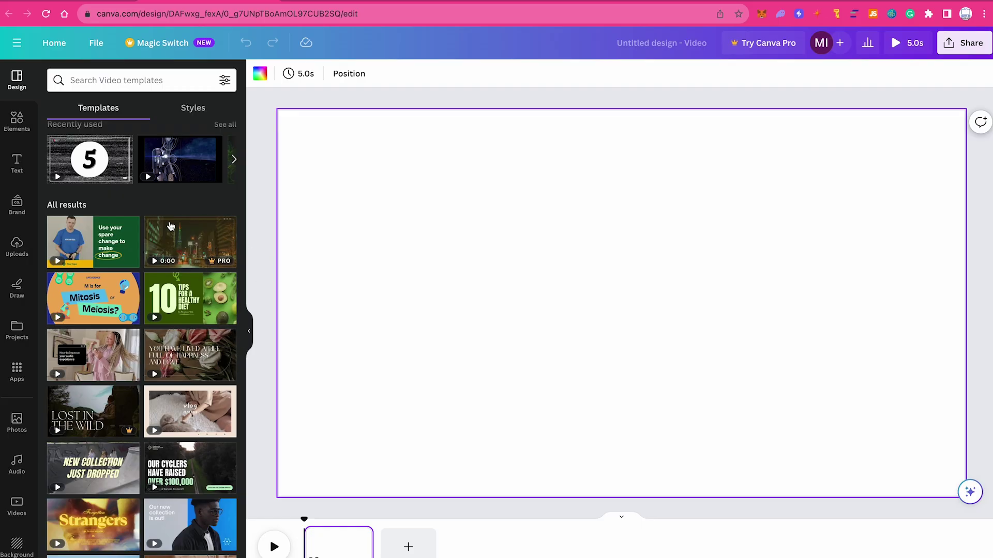
left_click(229, 294)
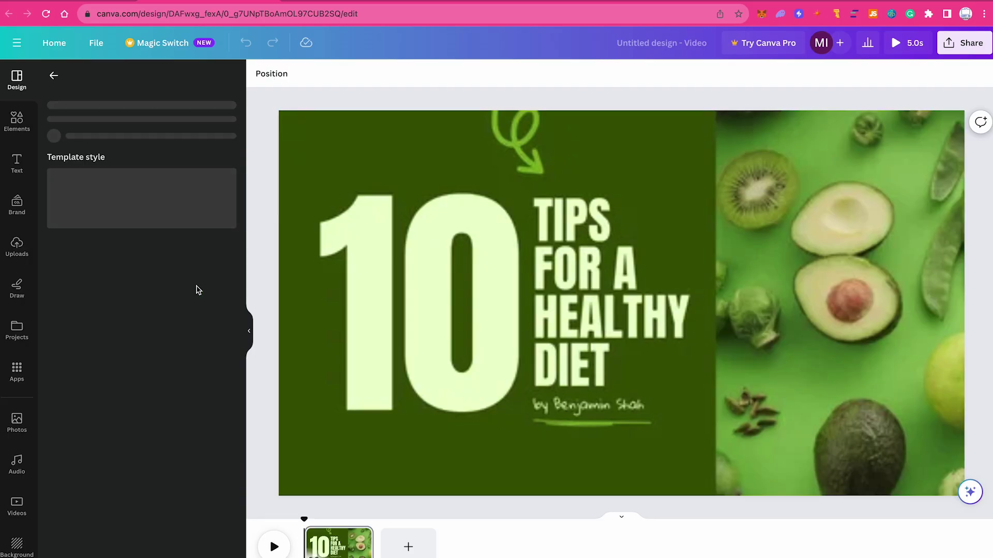
right_click(442, 266)
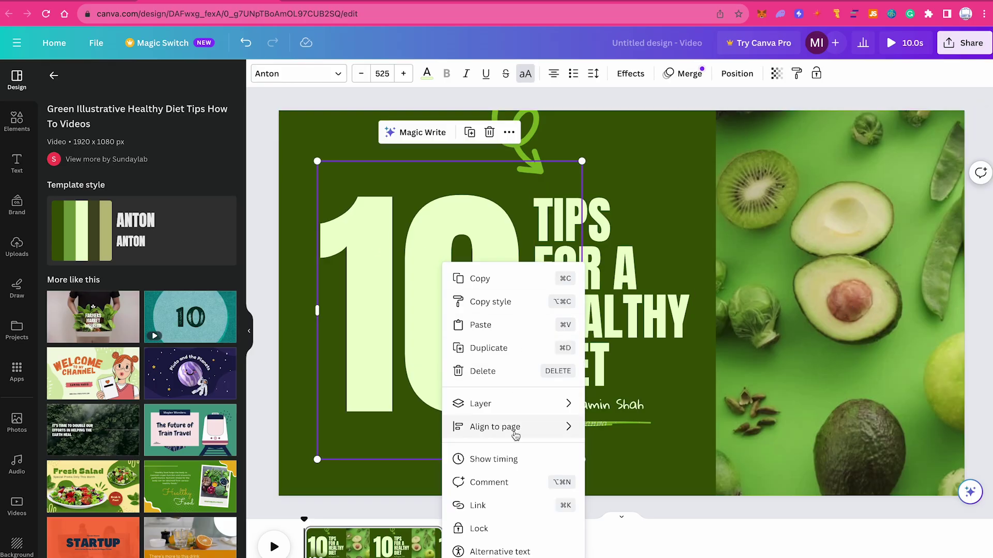
left_click(534, 460)
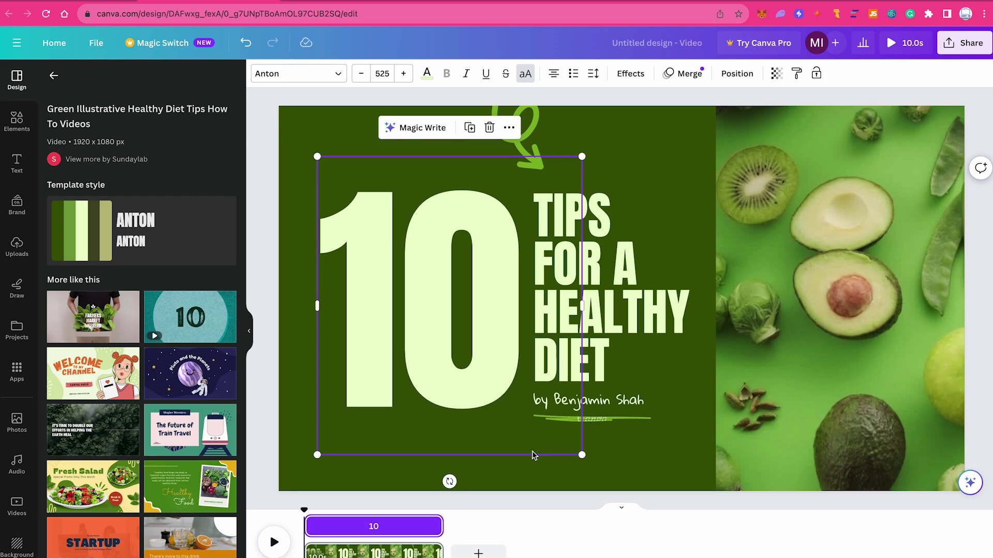
left_click(541, 548)
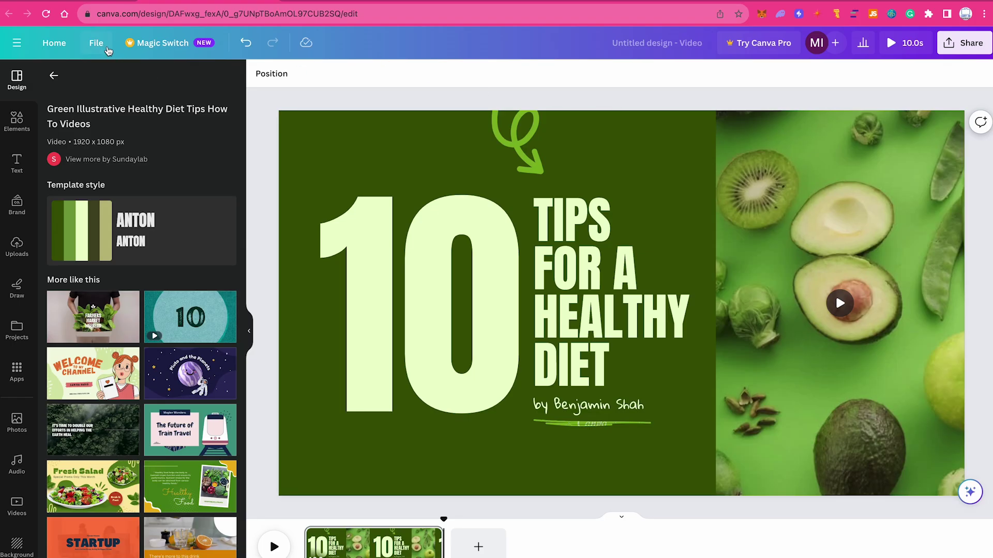
- Check the design's name and 1920 × 1080 size details, then close them
left_click(96, 45)
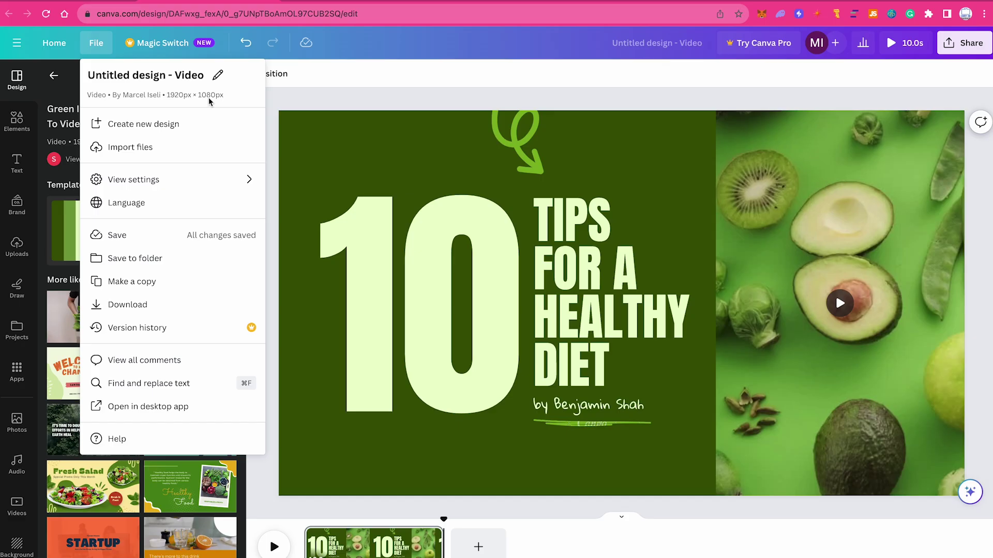
left_click(293, 105)
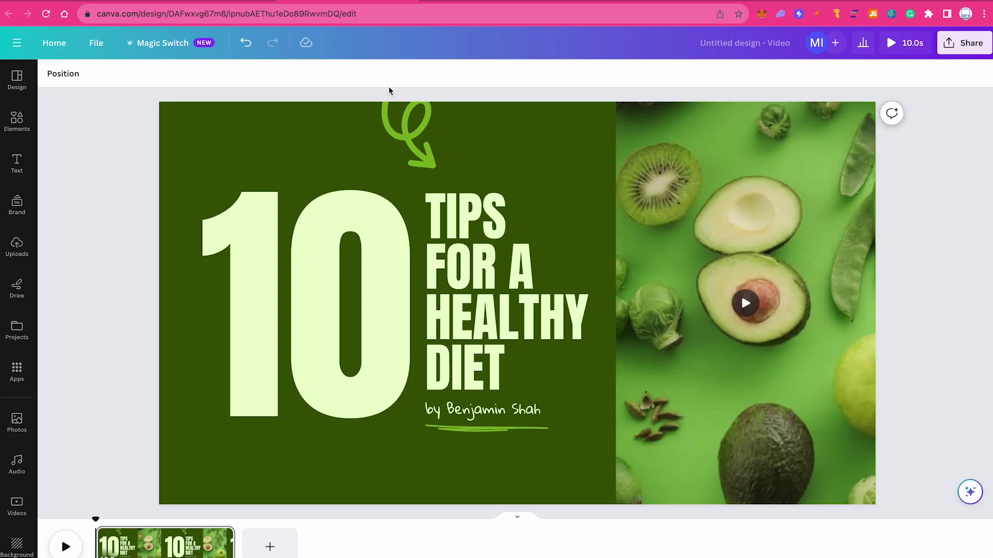
- Resize this design in place to a custom 3000 × 2000 px instead of a copy
left_click(177, 50)
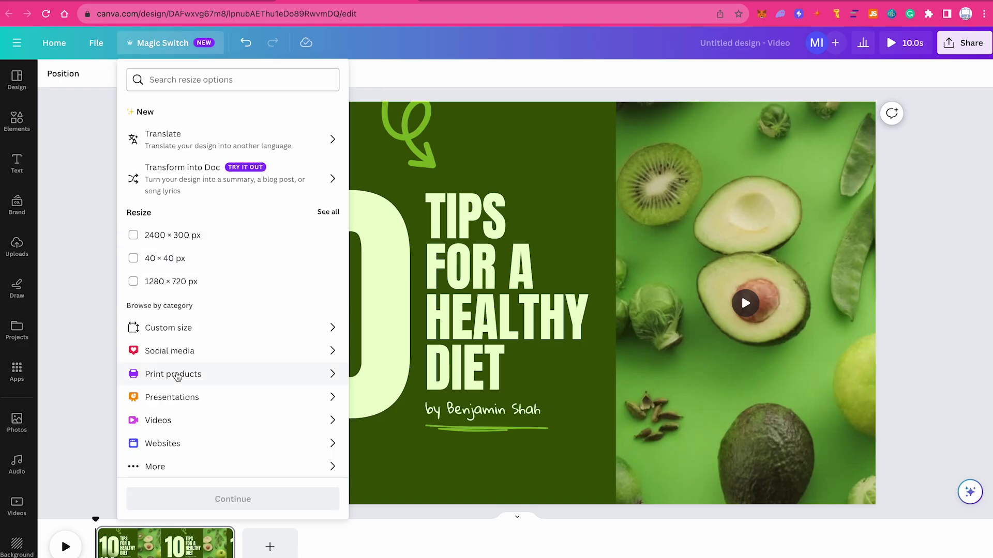
left_click(185, 331)
left_click(184, 156)
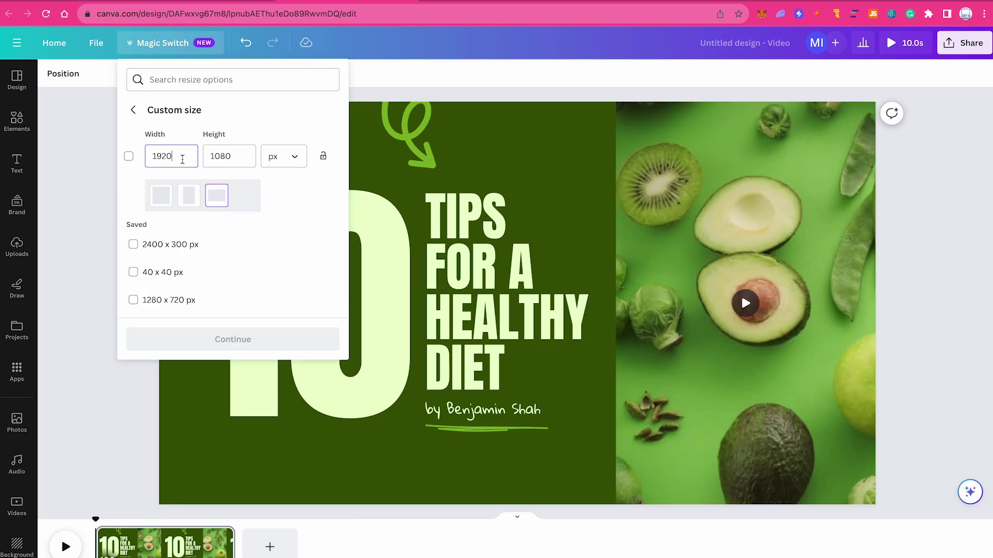
double_click(173, 156)
type("3000")
key("Tab")
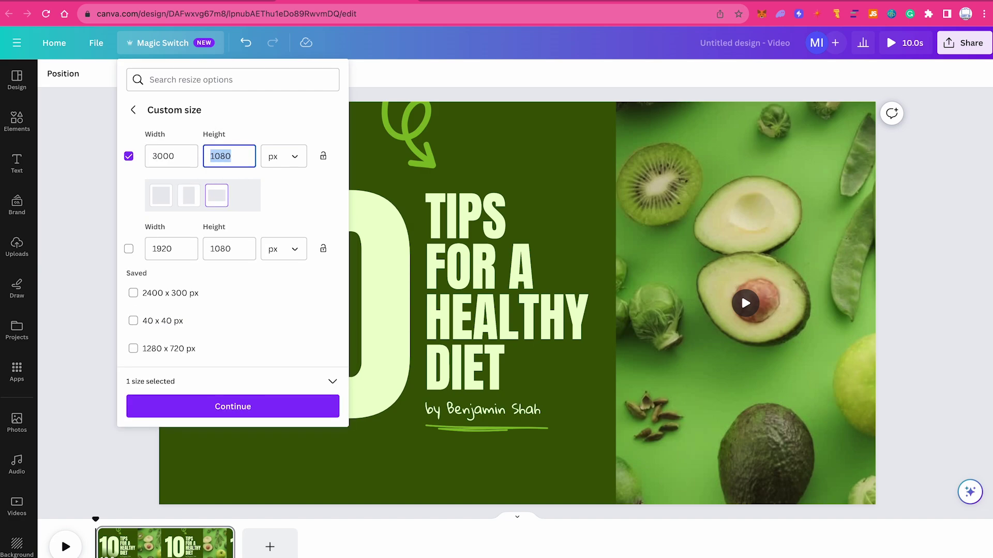
type("2000")
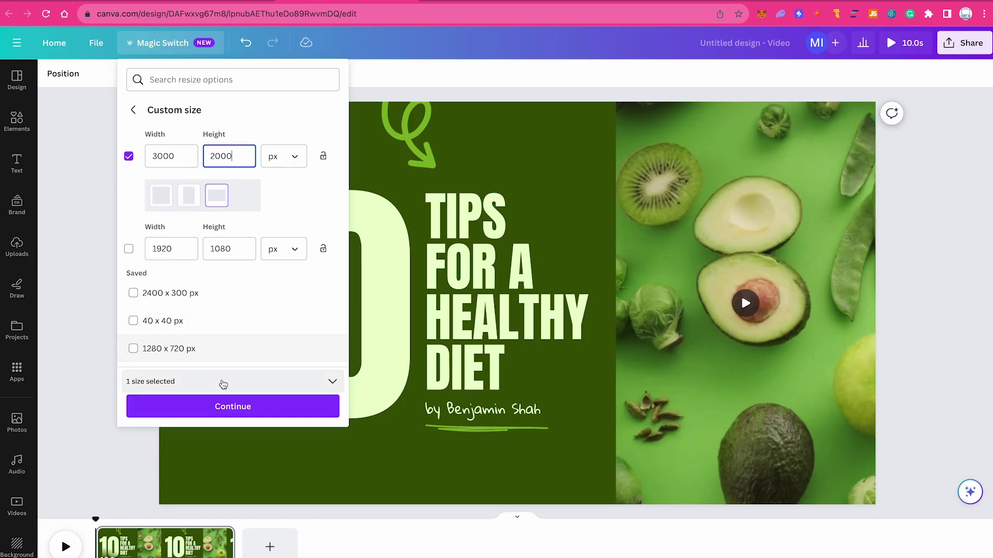
left_click(225, 407)
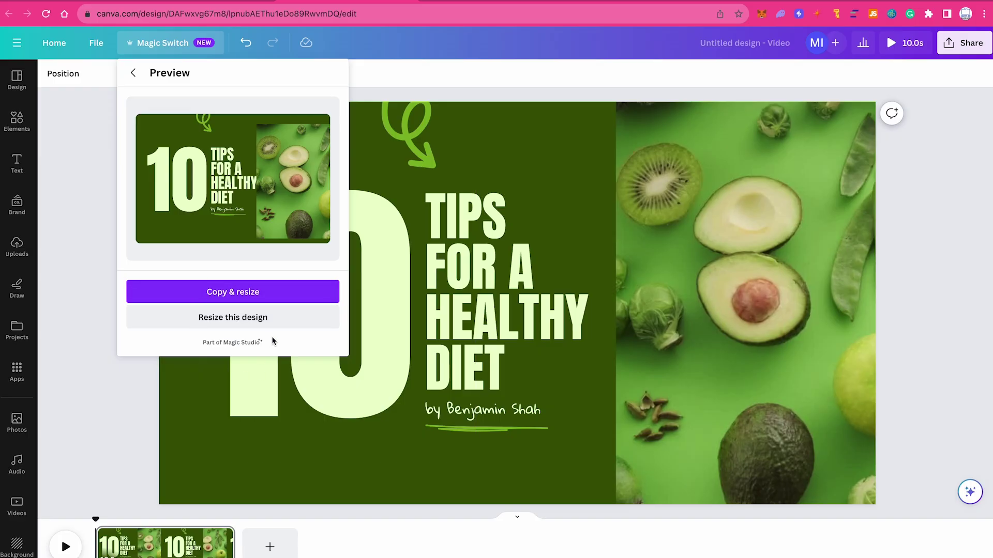
left_click(251, 319)
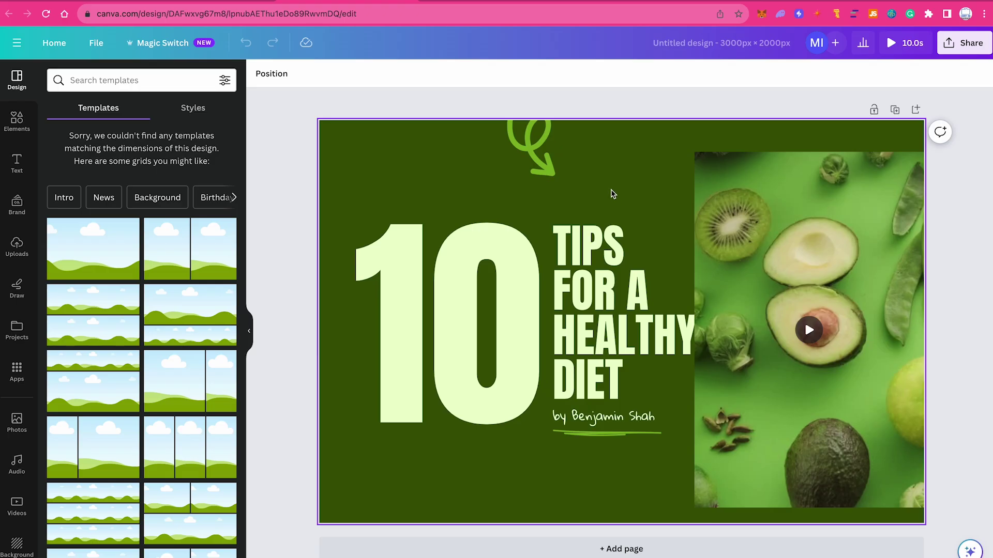
- Check the big 10 text's options on the resized page, then deselect everything
left_click(617, 176)
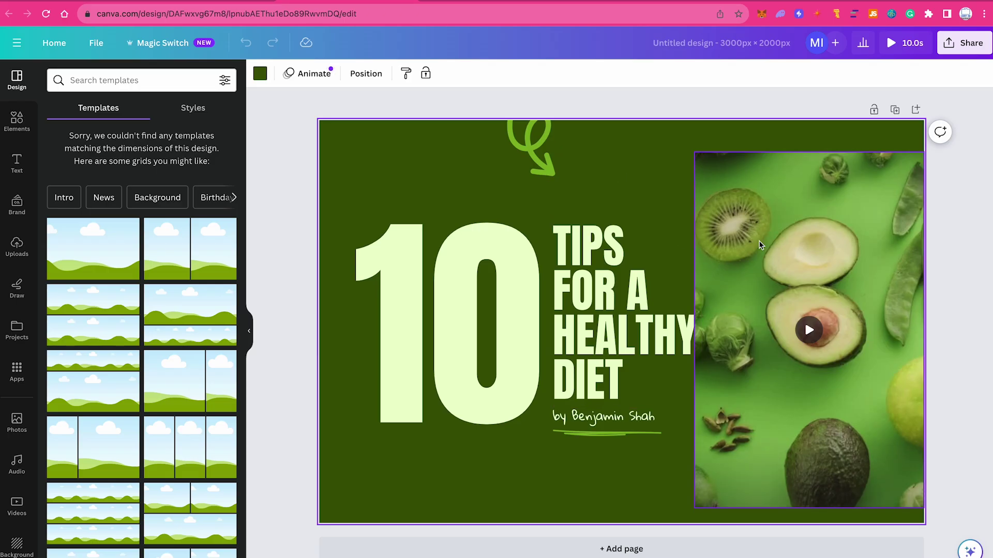
right_click(456, 300)
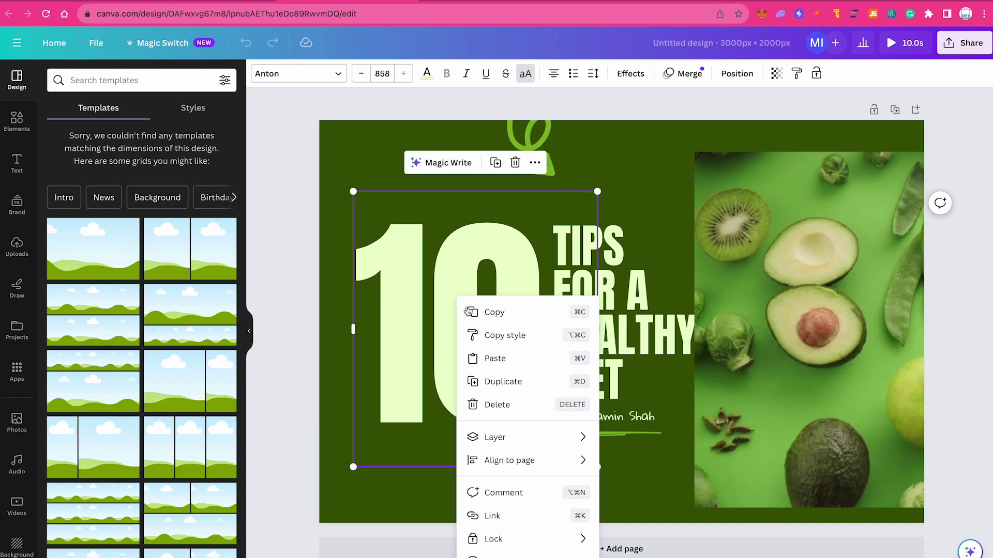
mouse_move(515, 469)
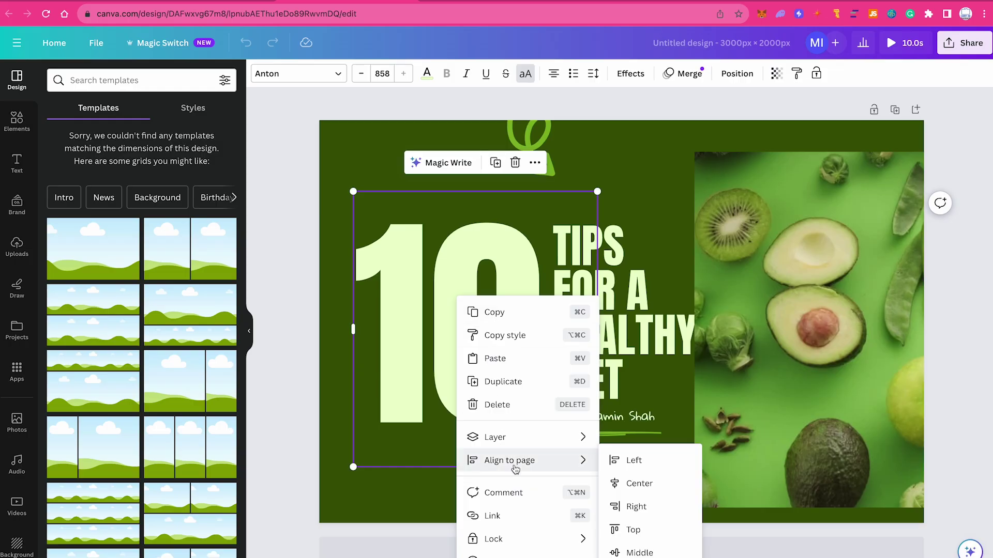
left_click(622, 171)
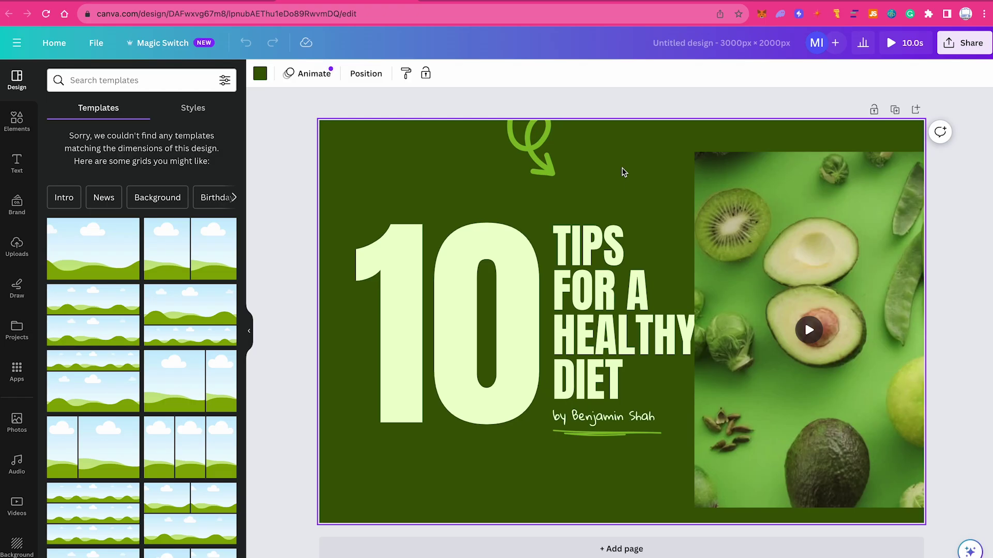
left_click(385, 108)
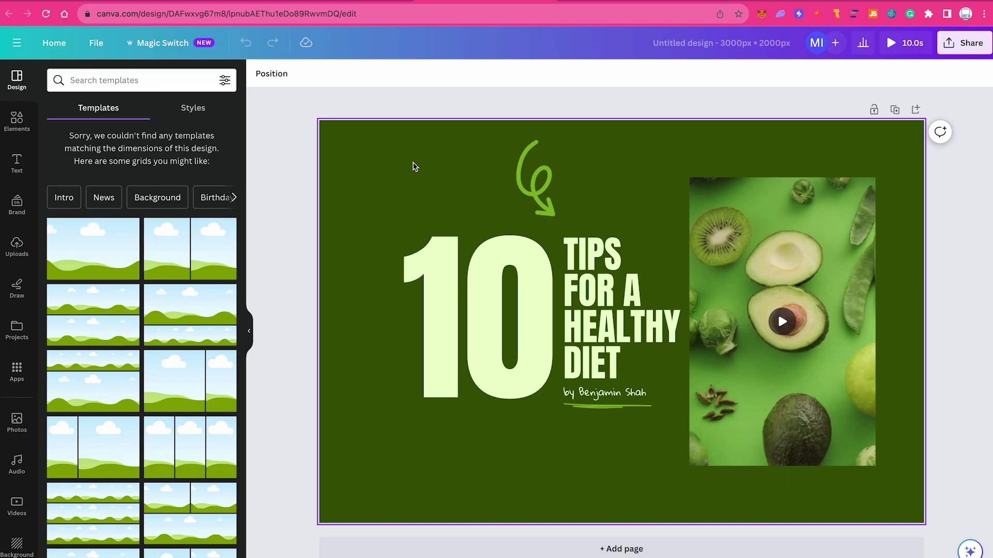
left_click(179, 47)
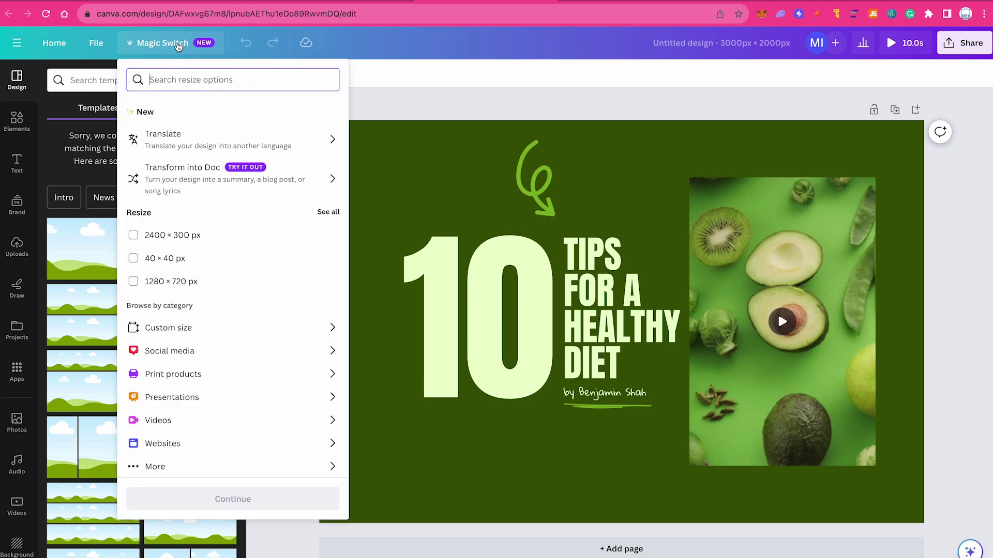
left_click(178, 422)
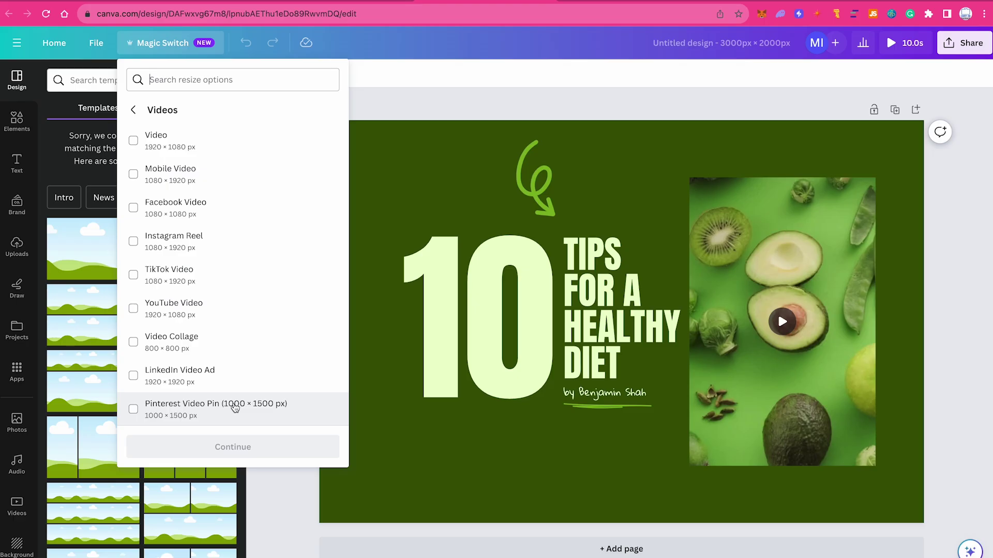
key("ctrl+z")
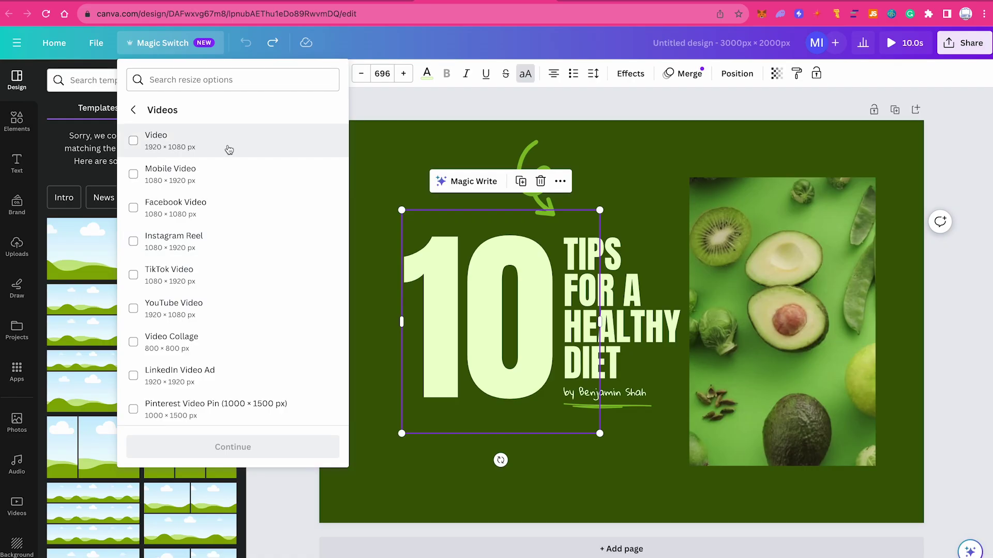
left_click(377, 137)
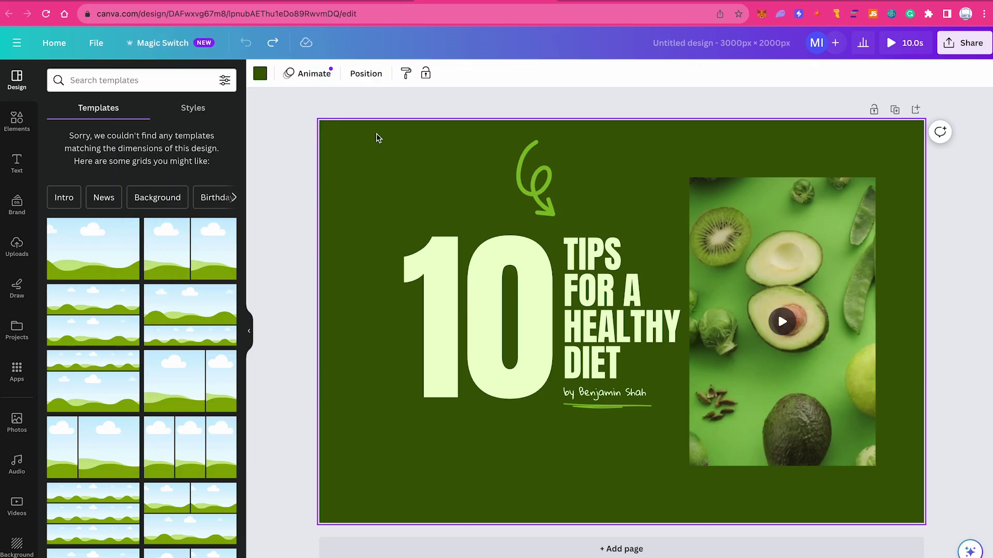